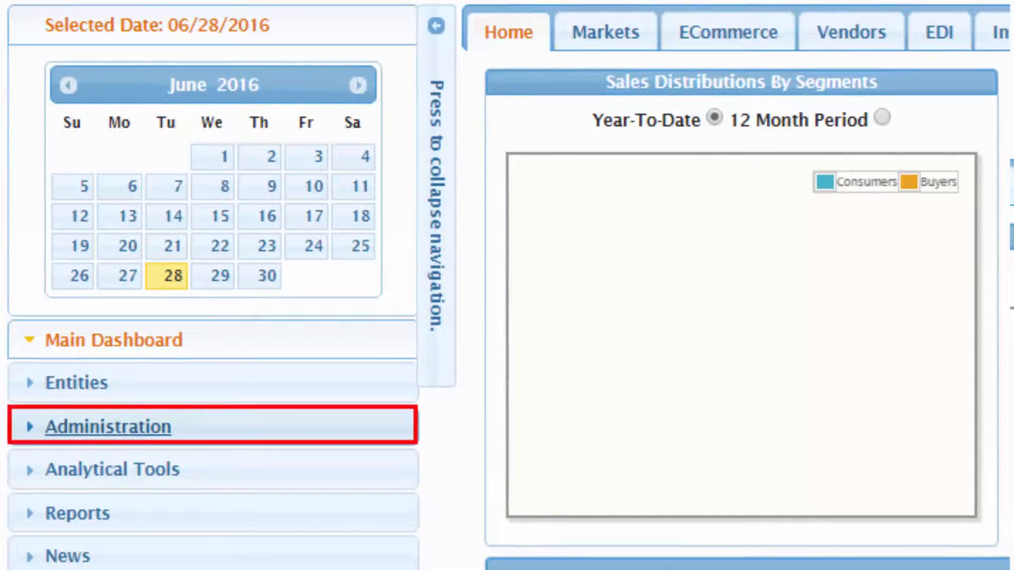
# Step: Expand the Administration section in the left navigation to reach Company Profile
pyautogui.click(108, 427)
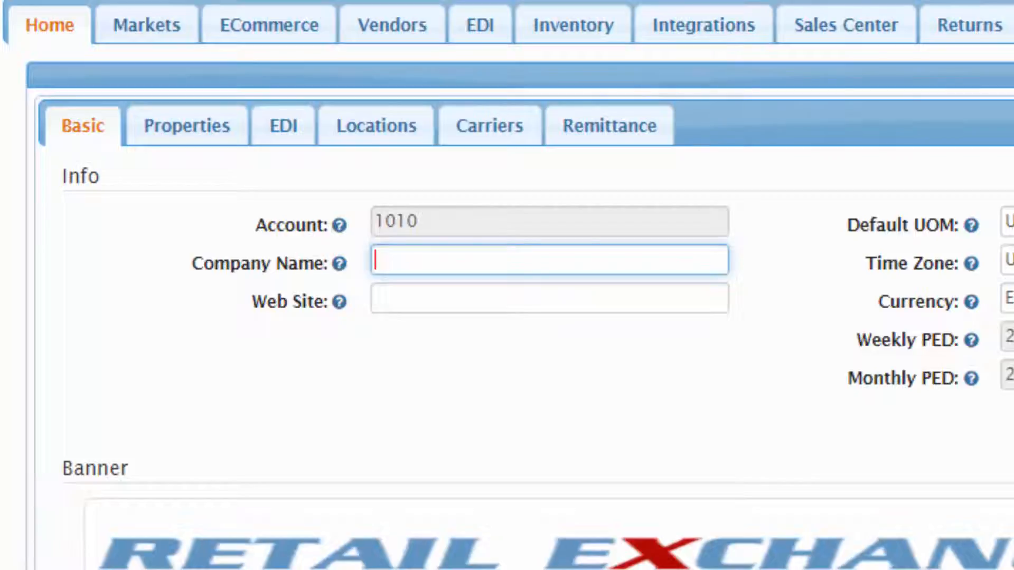
pyautogui.write('Mocha')
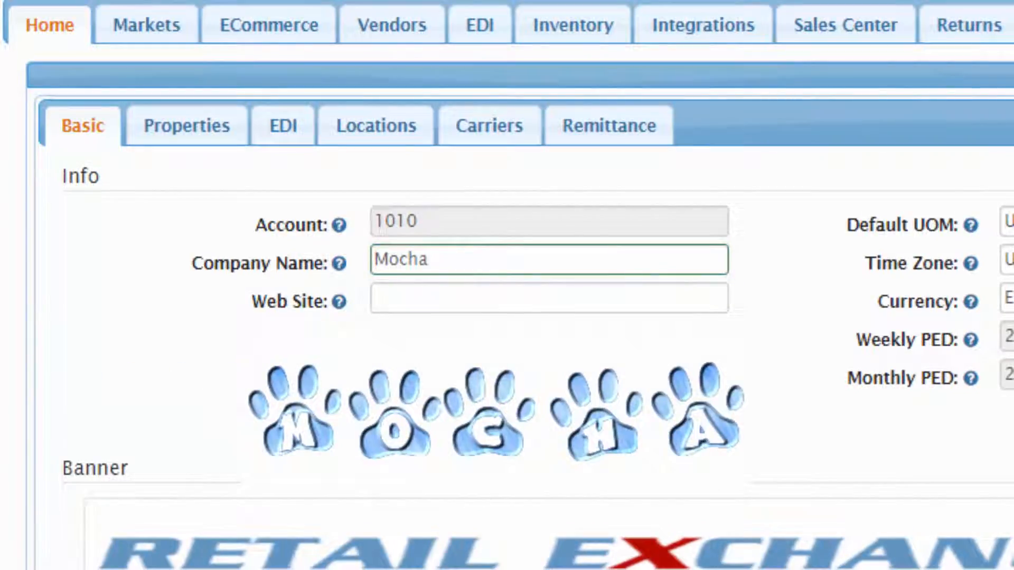
pyautogui.click(376, 298)
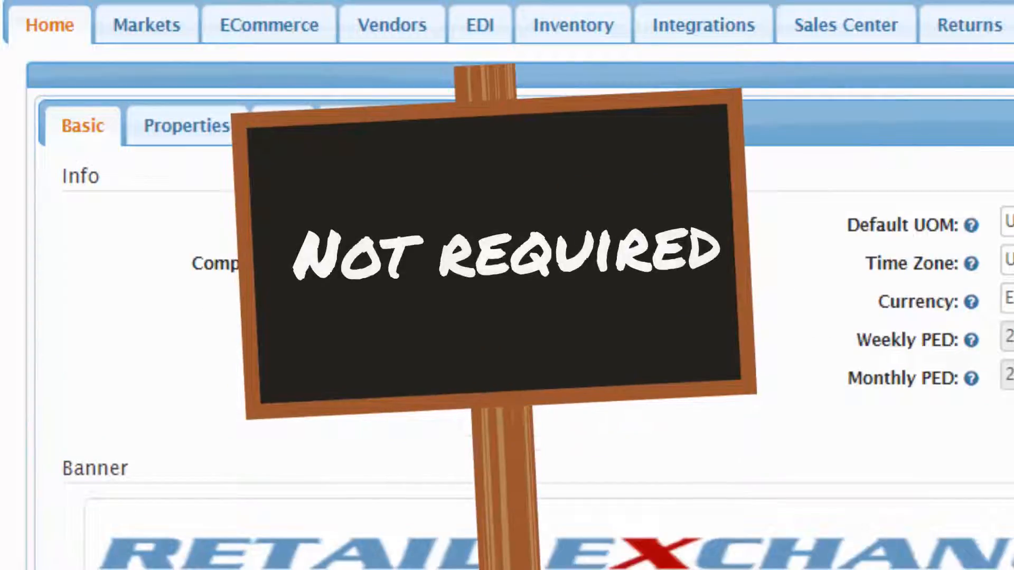
pyautogui.write('www.mocha.com')
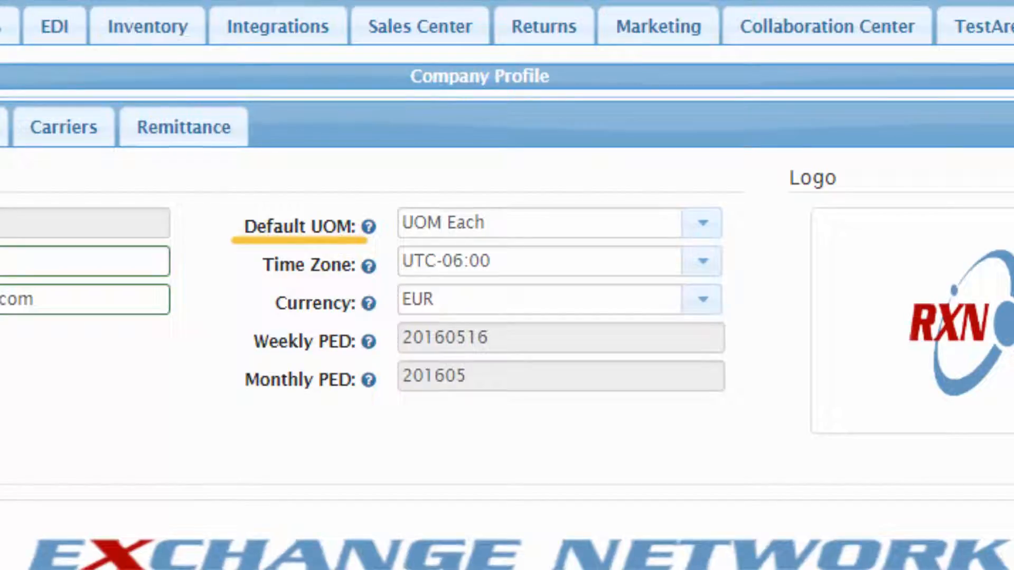
# Step: Choose UOM Carton as default unit of measure and Pacific Standard Time (UTC-08:00) as time zone
pyautogui.click(702, 222)
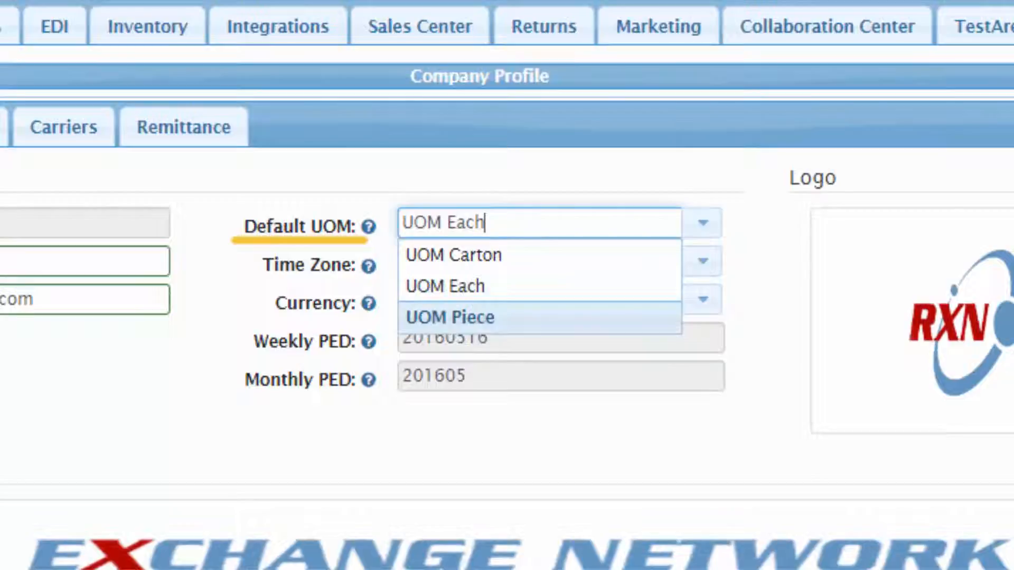
pyautogui.click(453, 256)
pyautogui.click(491, 261)
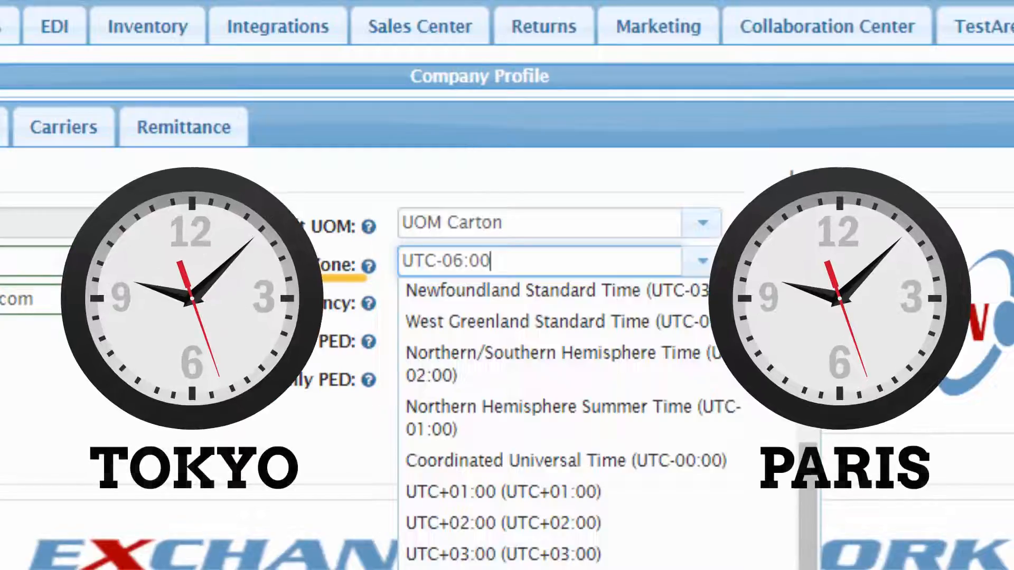
pyautogui.scroll(2, 581, 422)
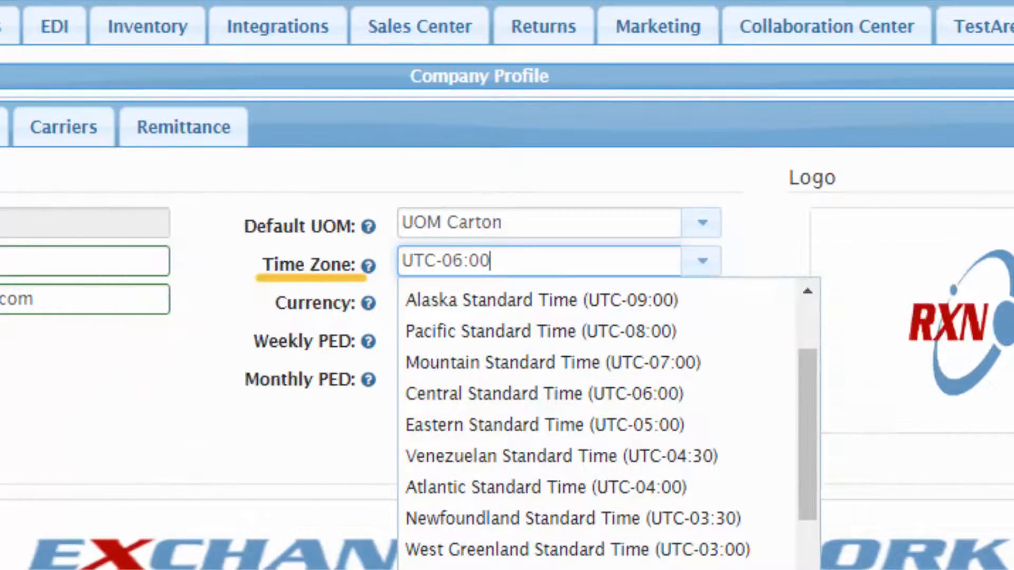
pyautogui.click(548, 332)
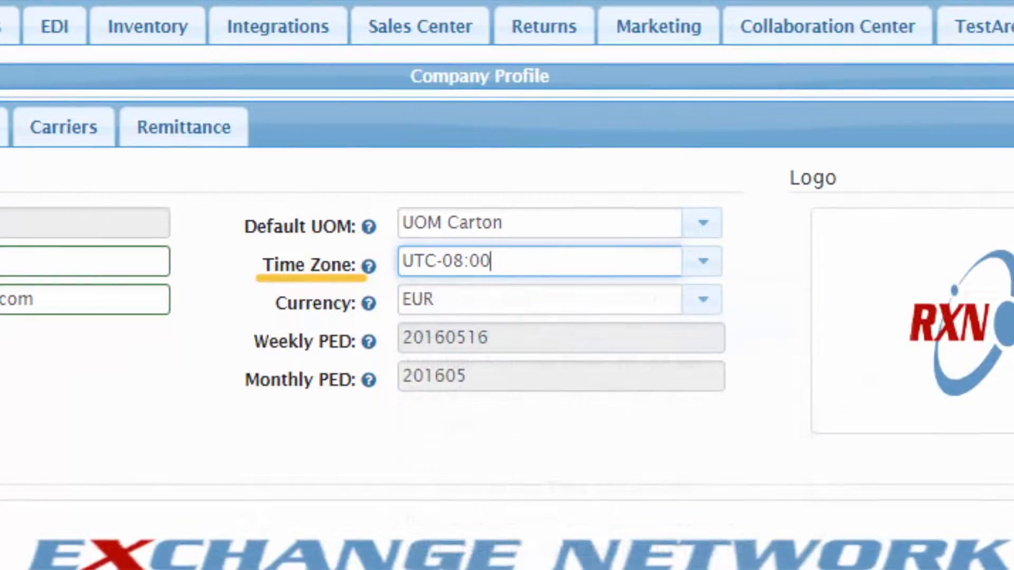
pyautogui.press('Tab')
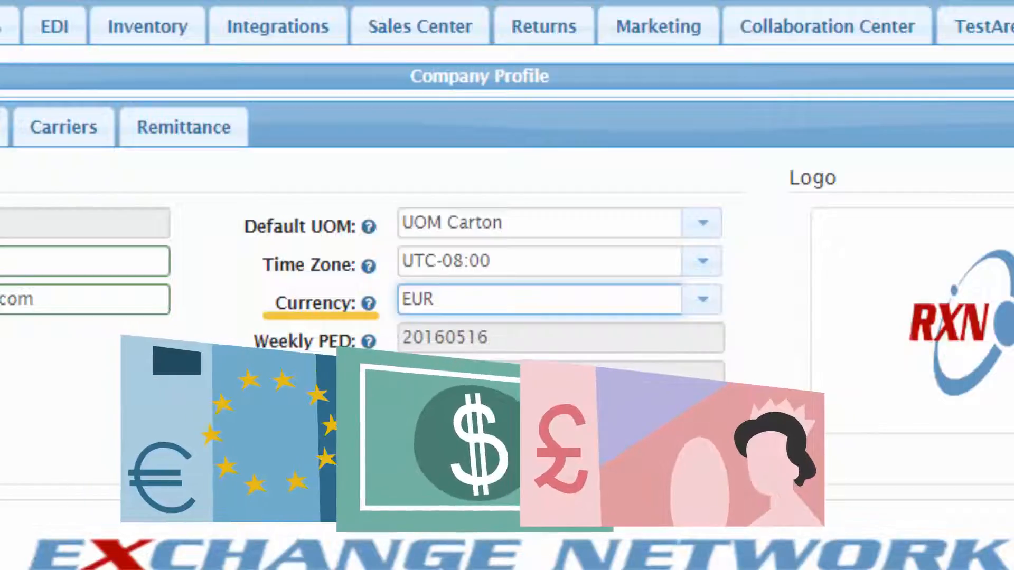
# Step: Switch the company currency from EUR to CAD
pyautogui.press('Down')
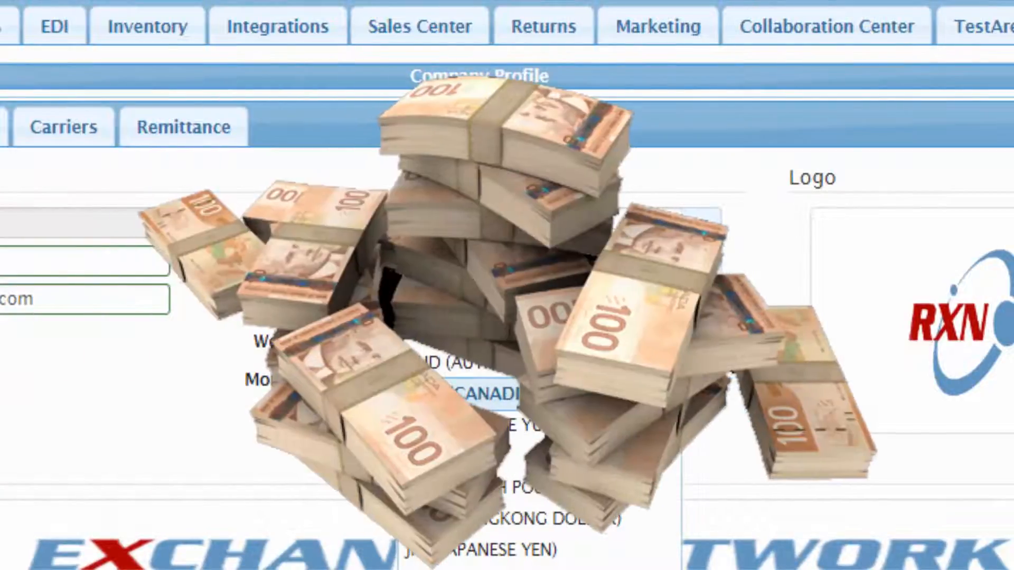
pyautogui.click(508, 394)
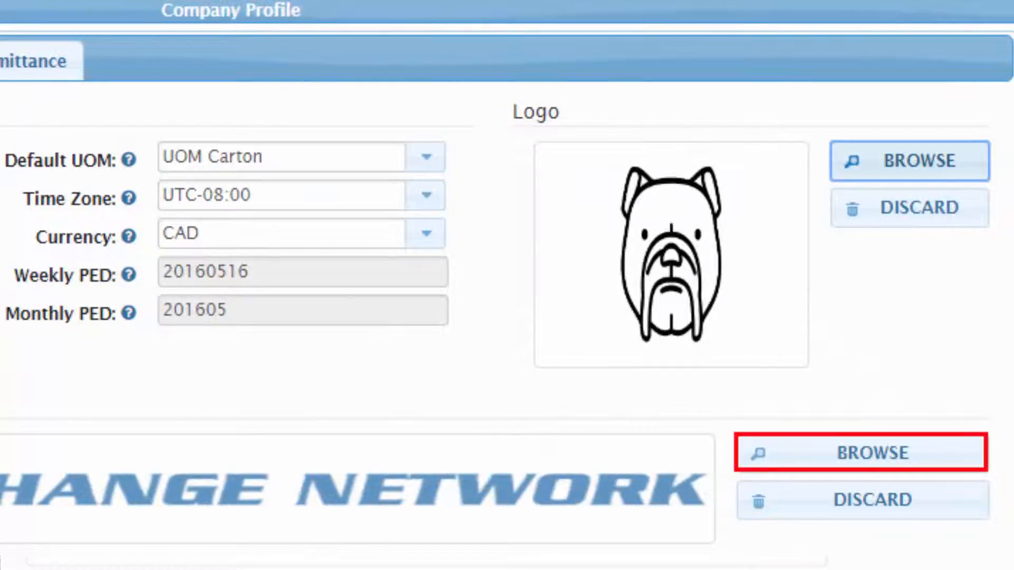
# Step: Upload Banner.png as the new company banner image
pyautogui.click(861, 453)
pyautogui.click(710, 360)
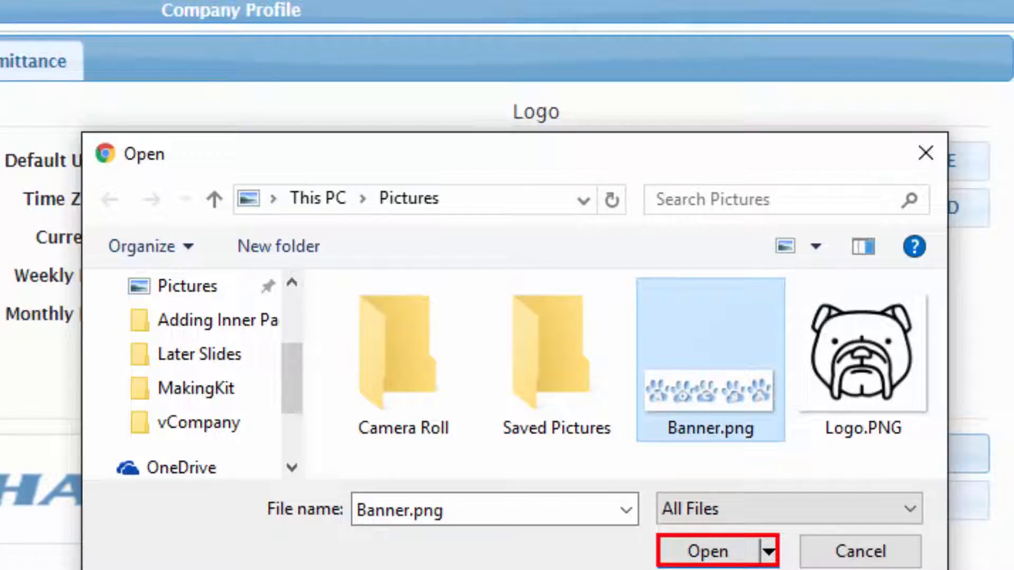
pyautogui.press('Return')
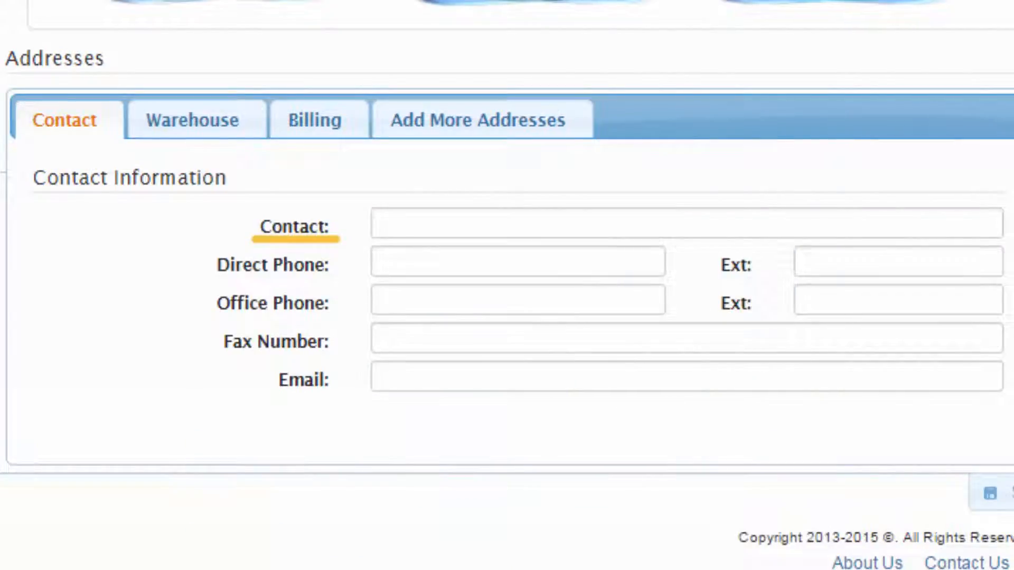
# Step: Fill in the contact's name, direct, office and fax numbers, and e-mail address
pyautogui.click(375, 223)
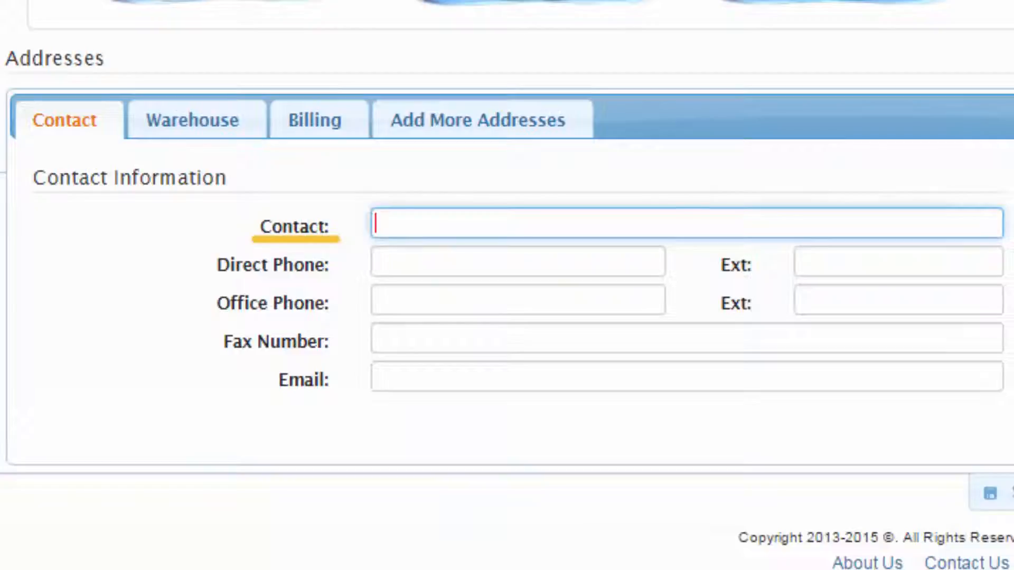
pyautogui.write('John Doe')
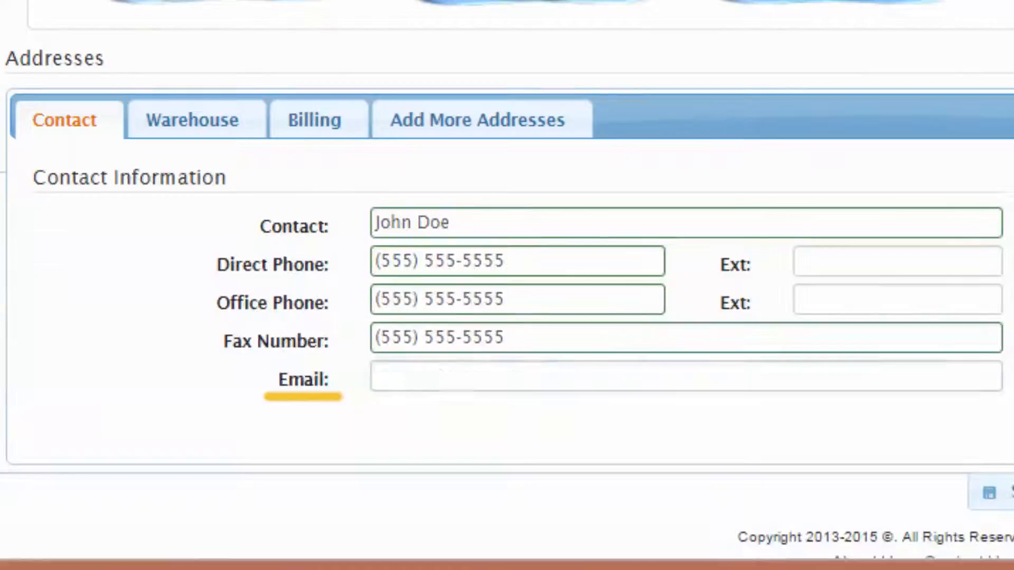
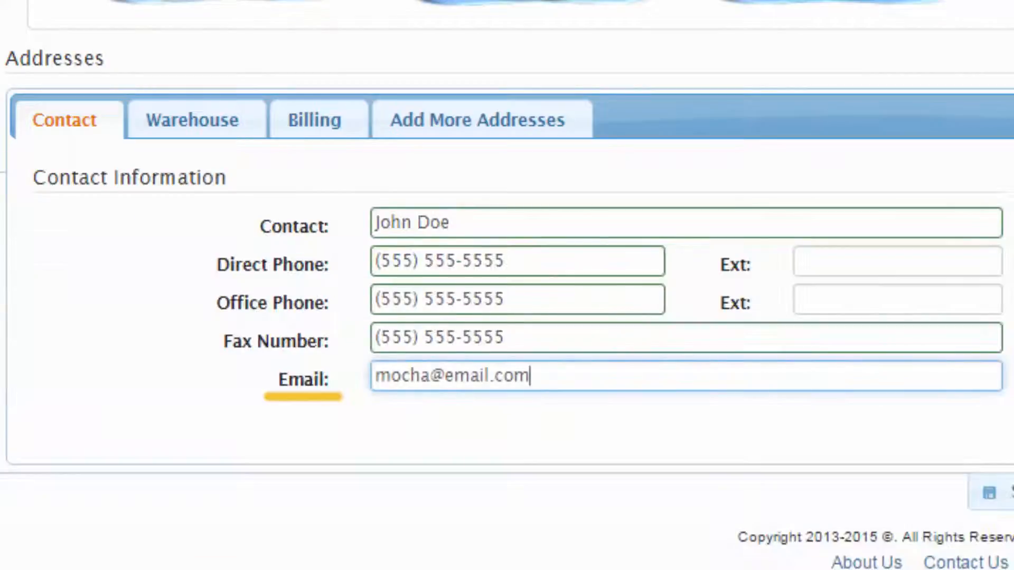
pyautogui.press('Tab')
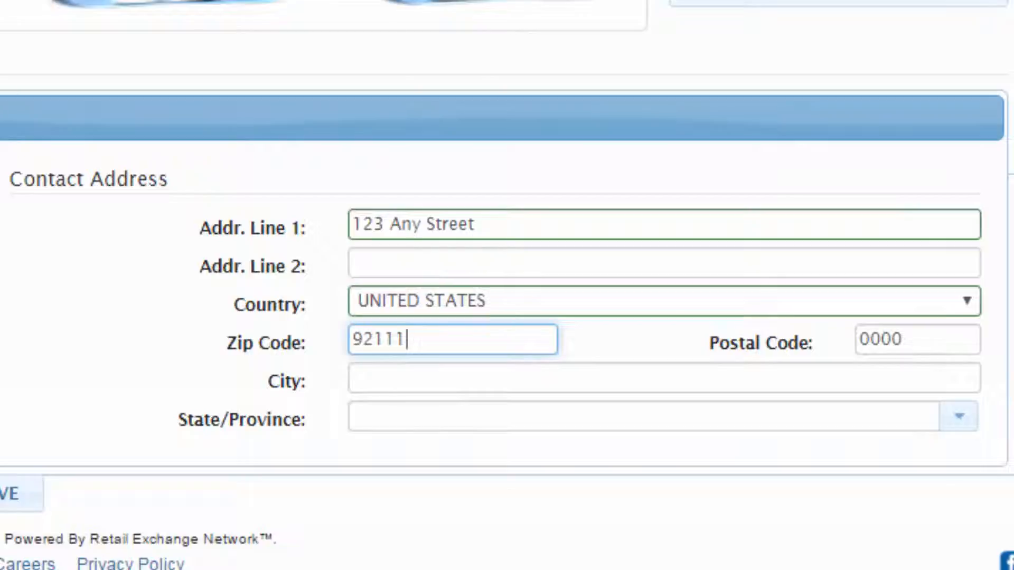
# Step: Finish the contact street line and zip code so the state fills in as California
pyautogui.press('Tab')
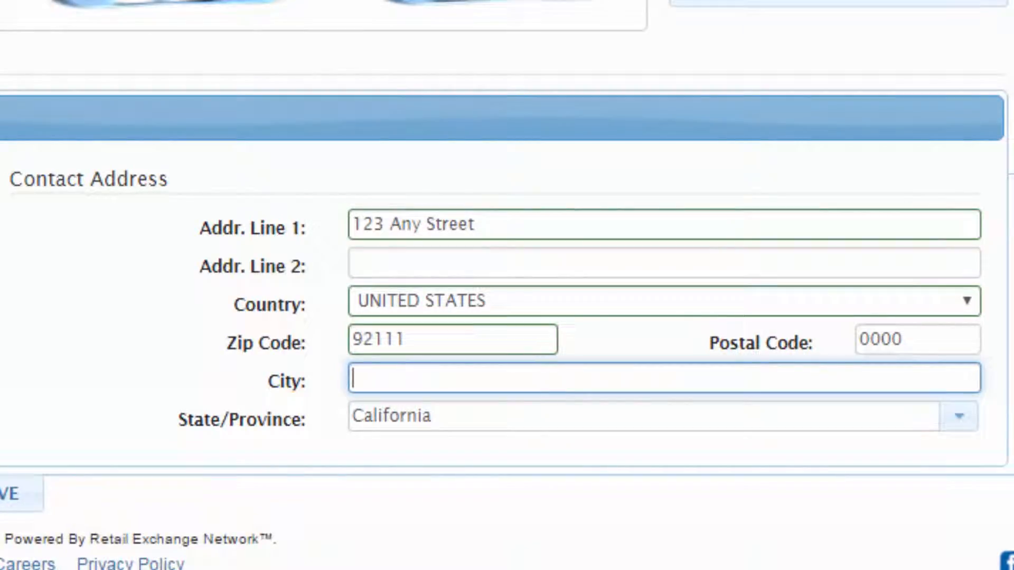
# Step: Enter a city, dismiss the zip code mismatch warning and accept the suggested matching city
pyautogui.write('Westminster')
pyautogui.press('Tab')
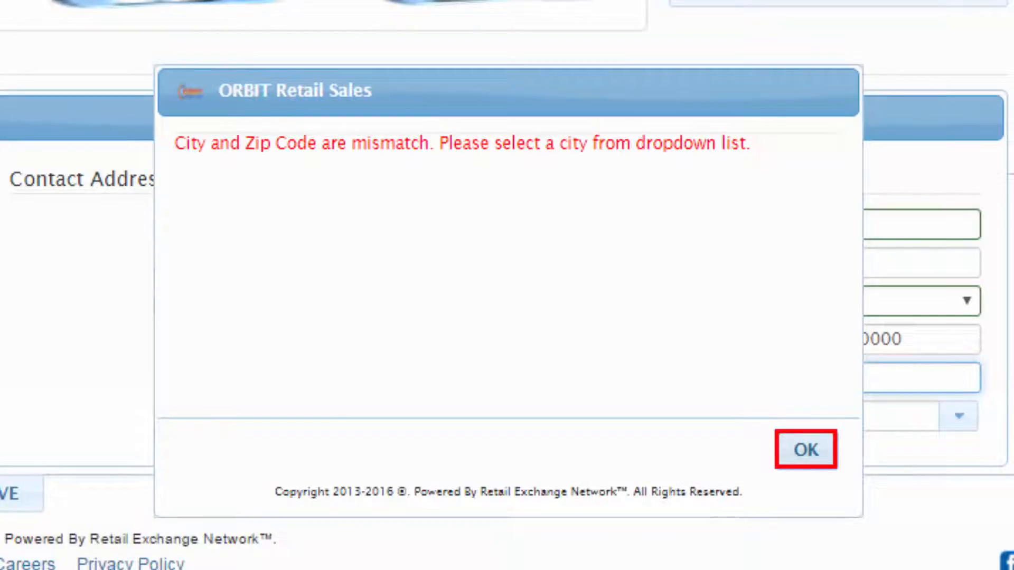
pyautogui.press('Return')
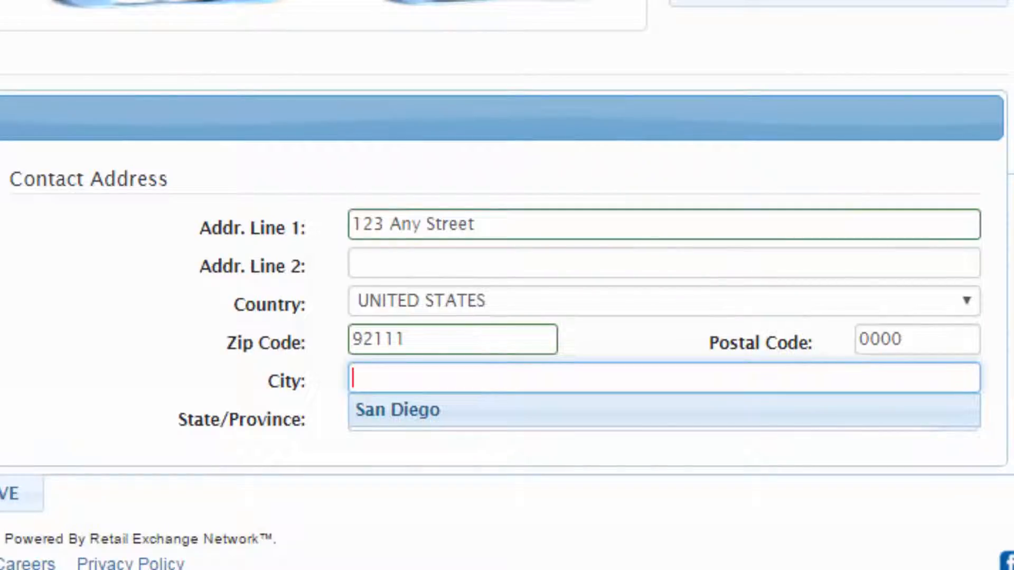
pyautogui.press('Return')
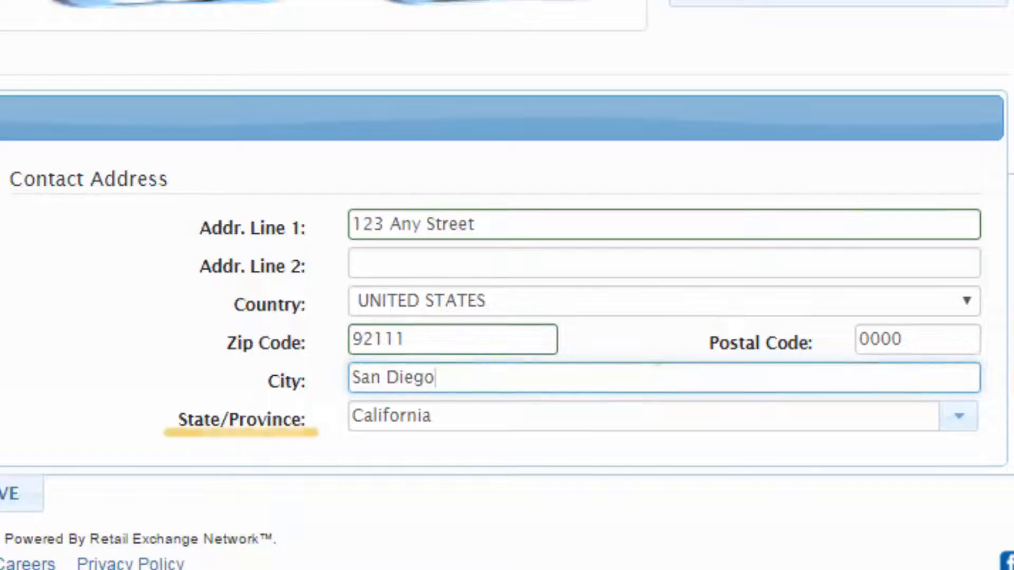
pyautogui.press('Tab')
# Step: Keep California selected in the State/Province list
pyautogui.click(433, 416)
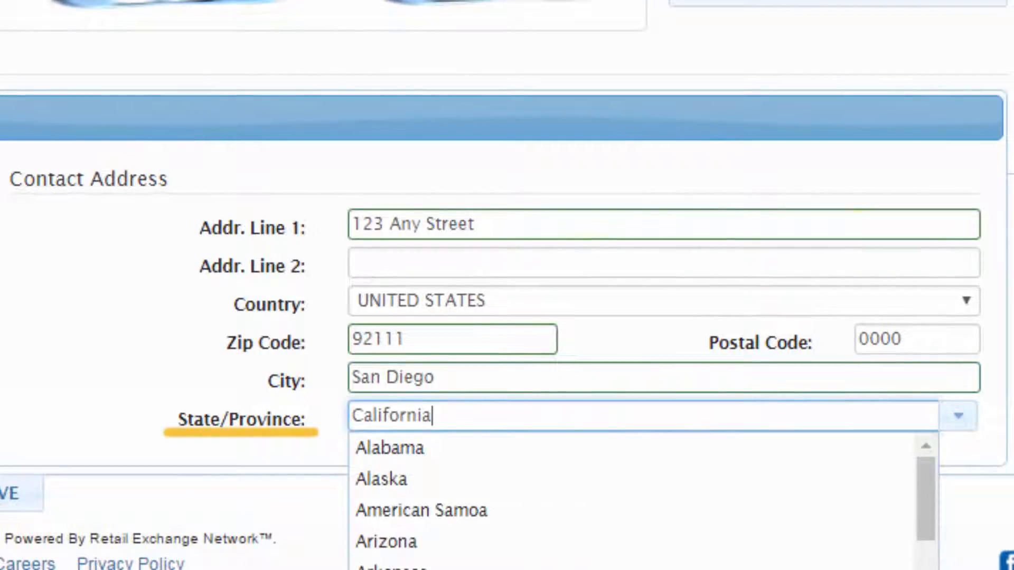
pyautogui.scroll(-5, 642, 502)
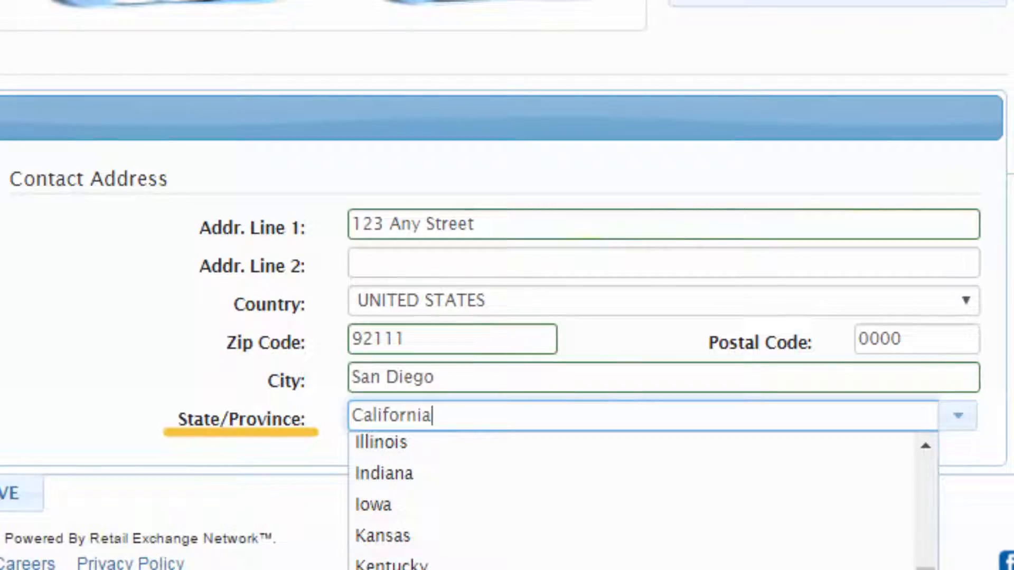
pyautogui.scroll(4, 642, 502)
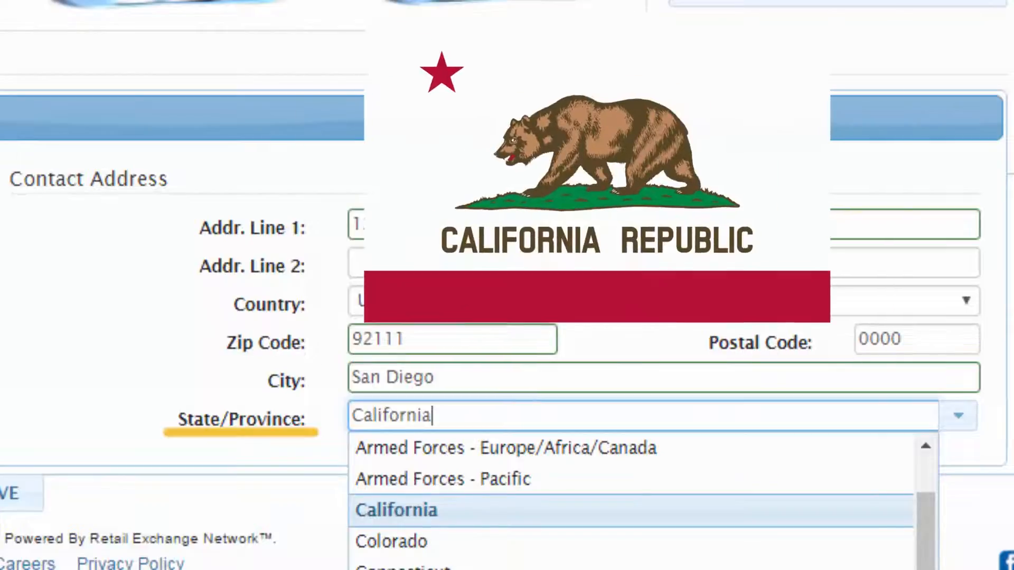
pyautogui.press('Tab')
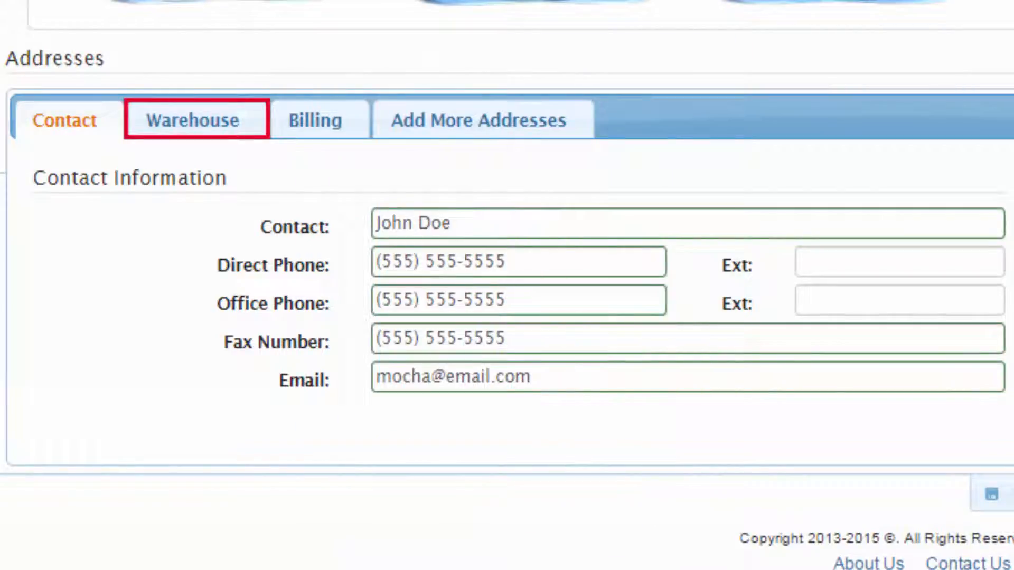
# Step: View the Warehouse address section, then the filled-in Billing address details
pyautogui.click(193, 120)
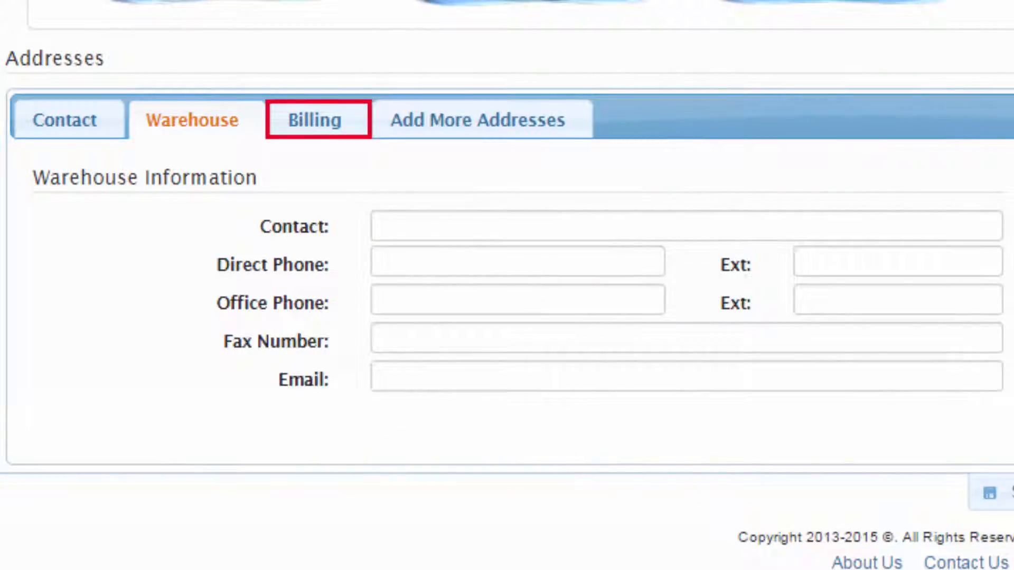
pyautogui.click(315, 119)
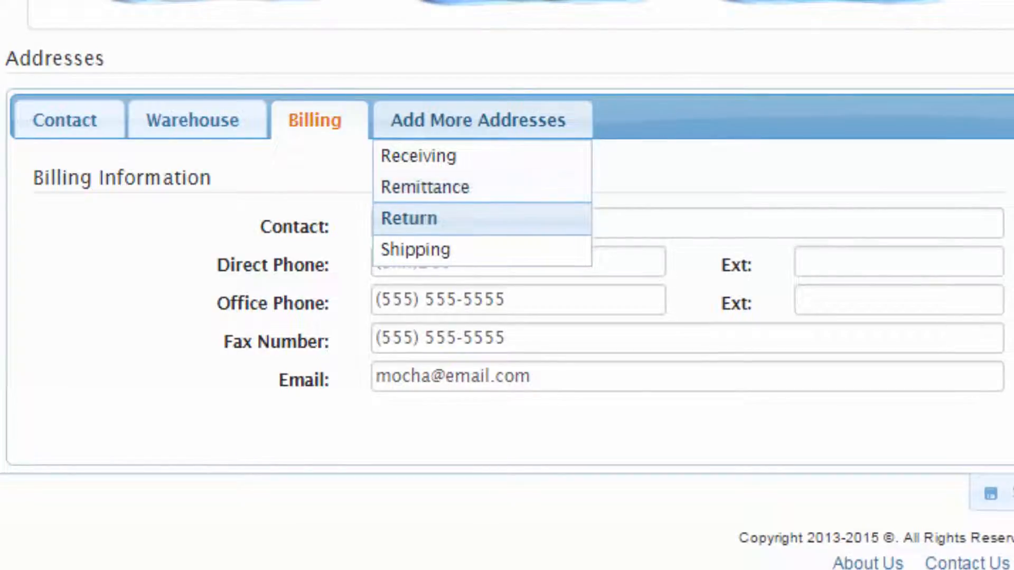
# Step: Add a Receiving address tab and immediately remove it again
pyautogui.click(418, 155)
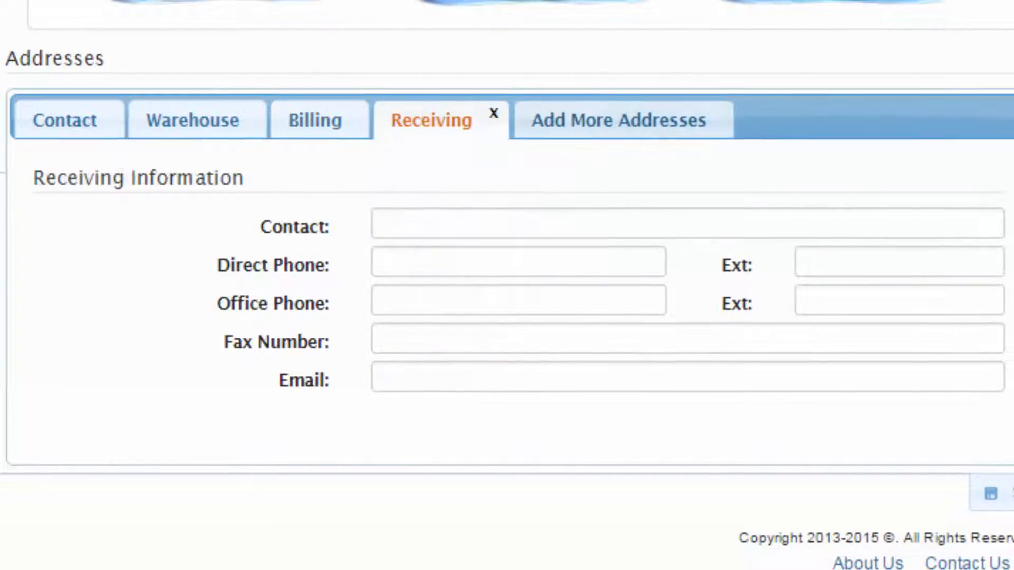
pyautogui.click(494, 113)
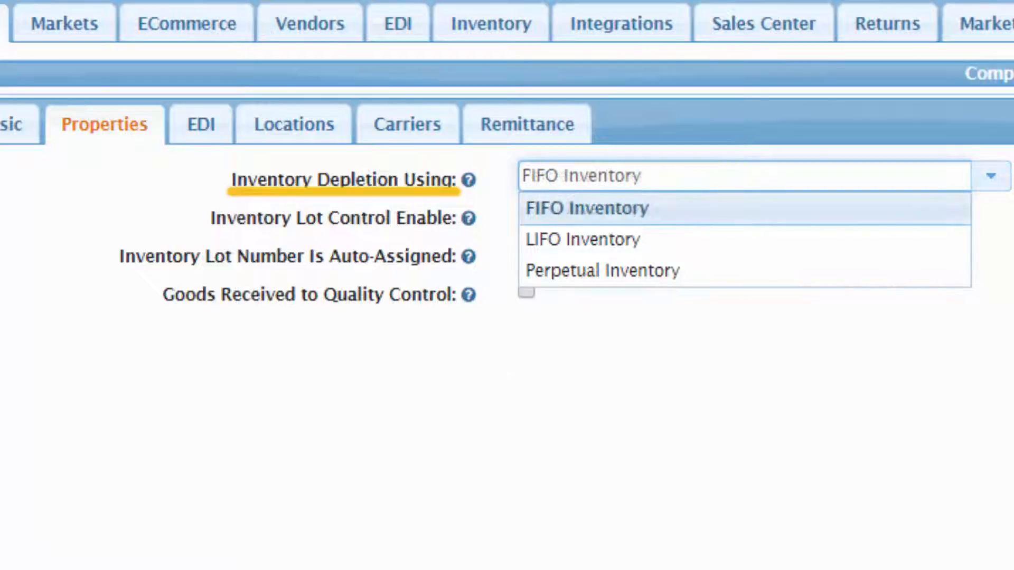
pyautogui.press('Down')
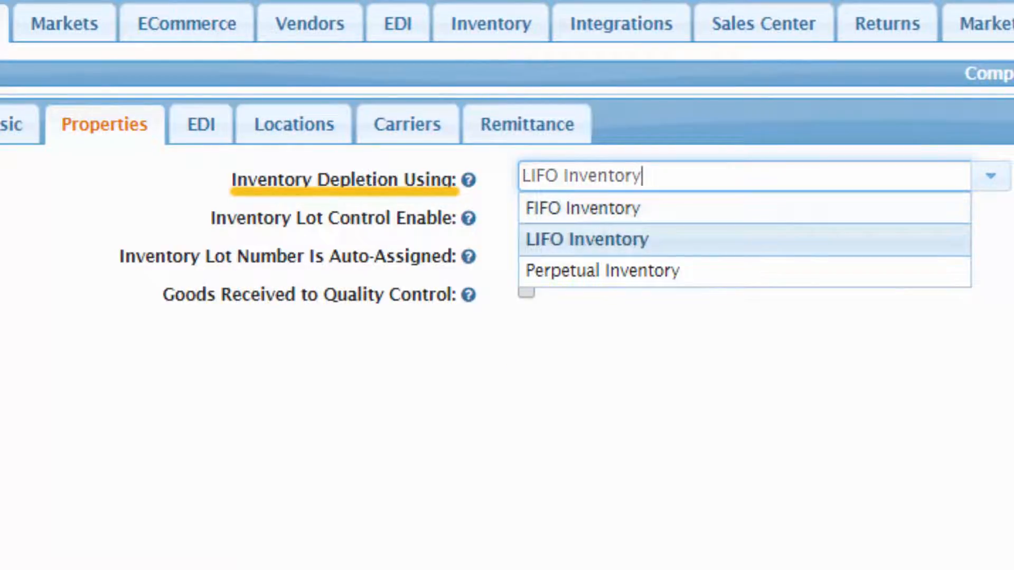
pyautogui.press('Down')
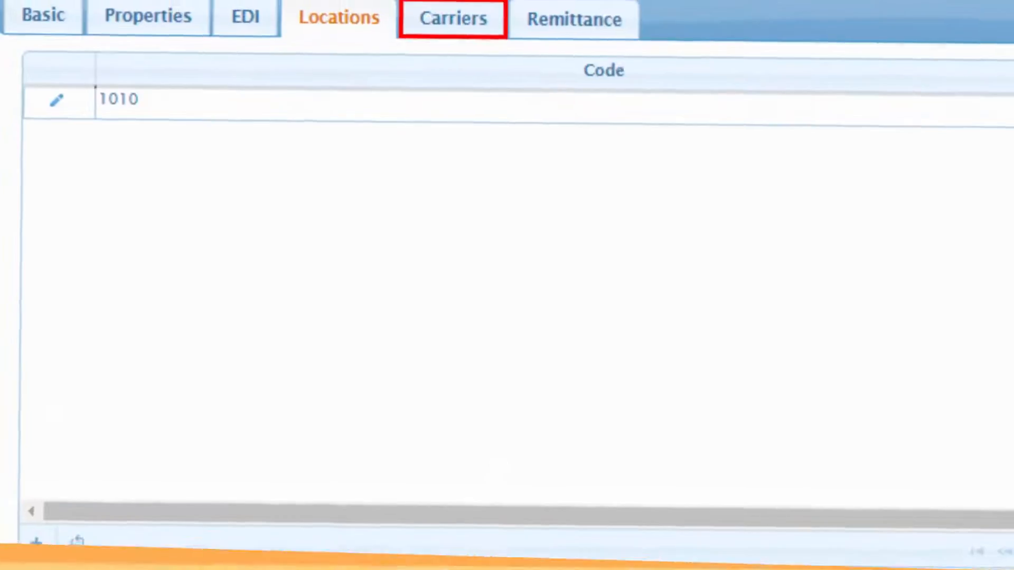
# Step: Go to the Carriers tab of the company profile to start a new carrier entry
pyautogui.click(453, 27)
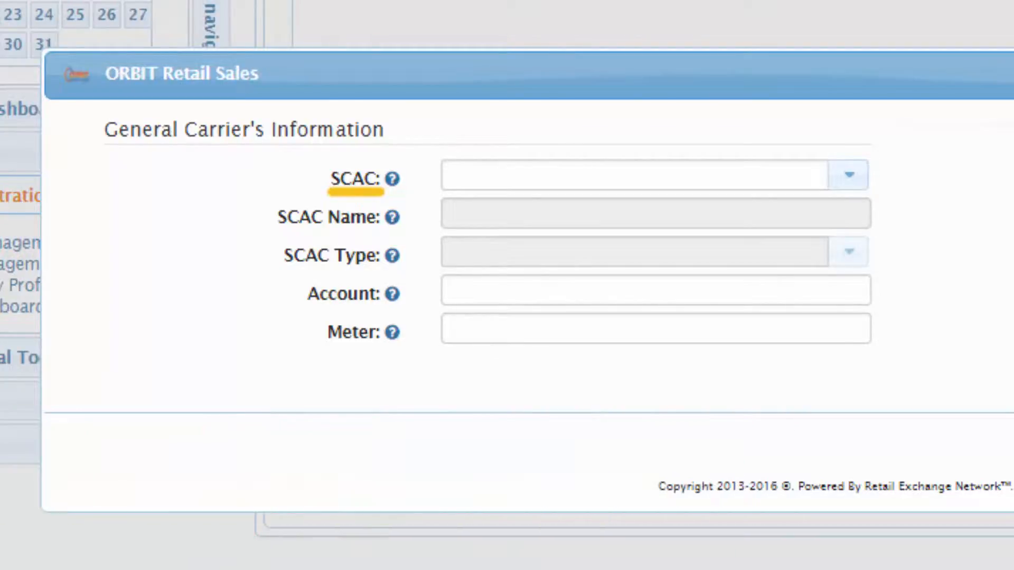
# Step: Drop down the SCAC code list on the new carrier form
pyautogui.click(446, 175)
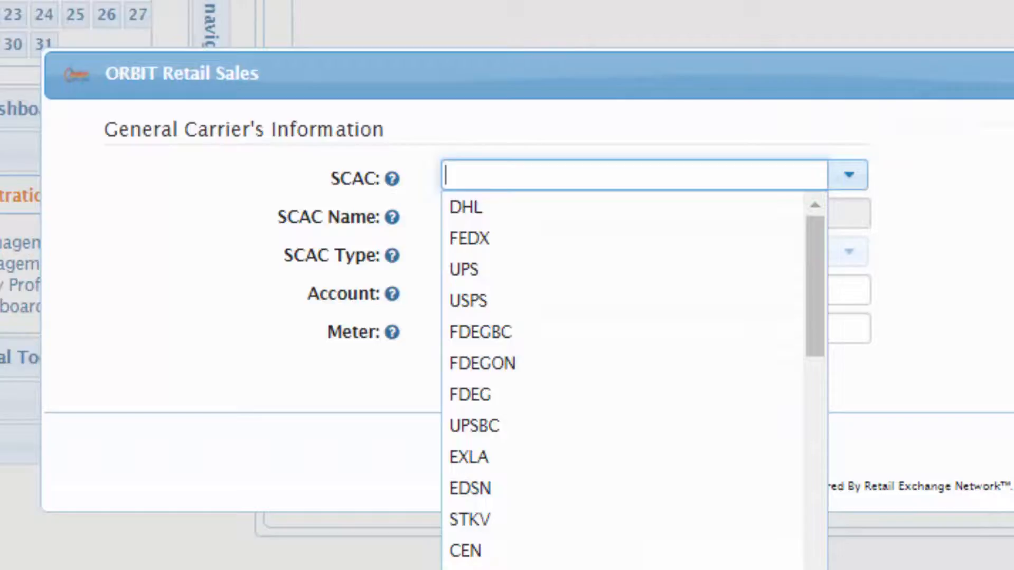
# Step: Select UPS as the SCAC, auto-filling United Parcel Service and Small Parcel Carriers
pyautogui.scroll(-5, 623, 380)
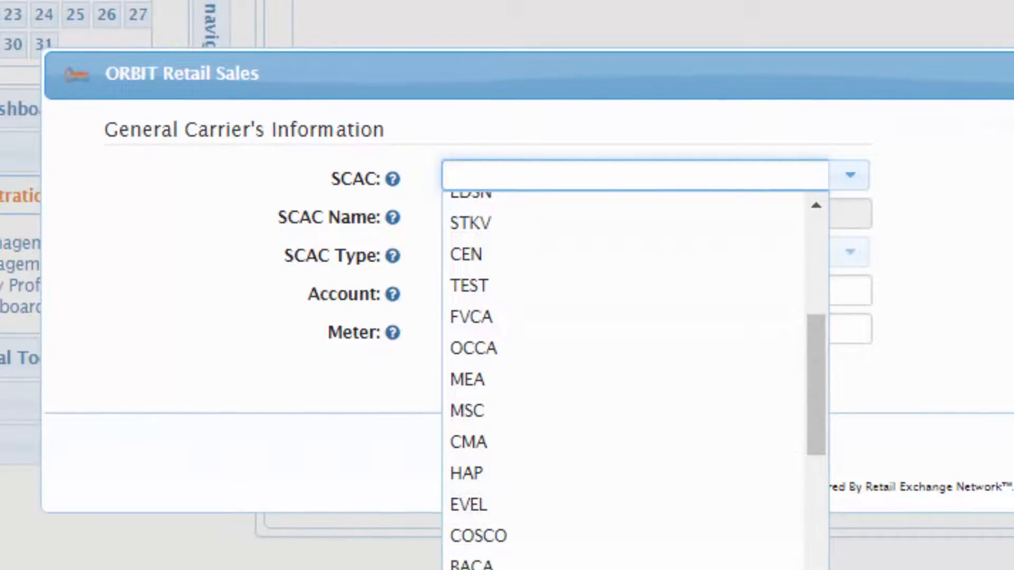
pyautogui.scroll(5, 623, 380)
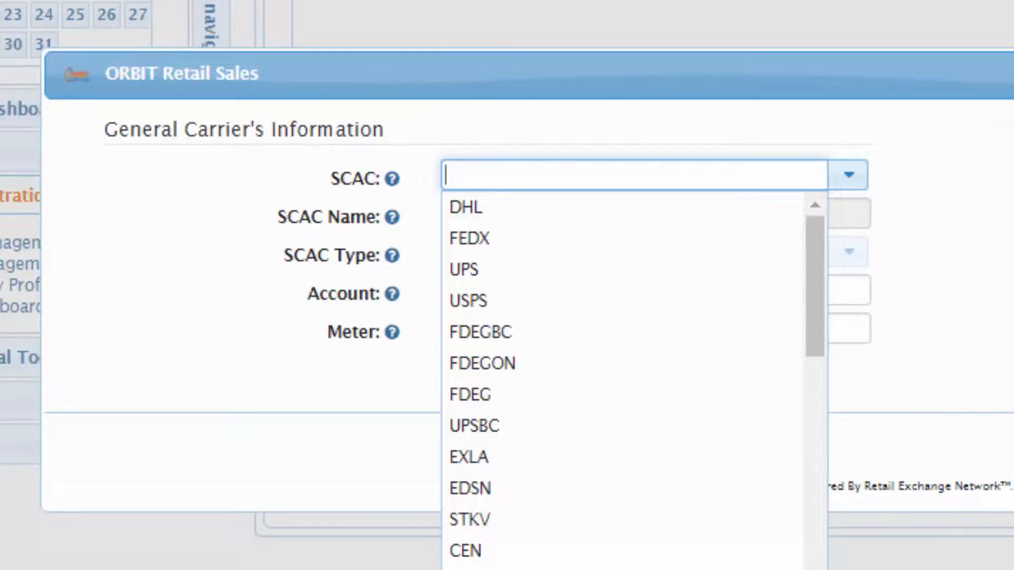
pyautogui.scroll(-1, 624, 380)
pyautogui.press('Return')
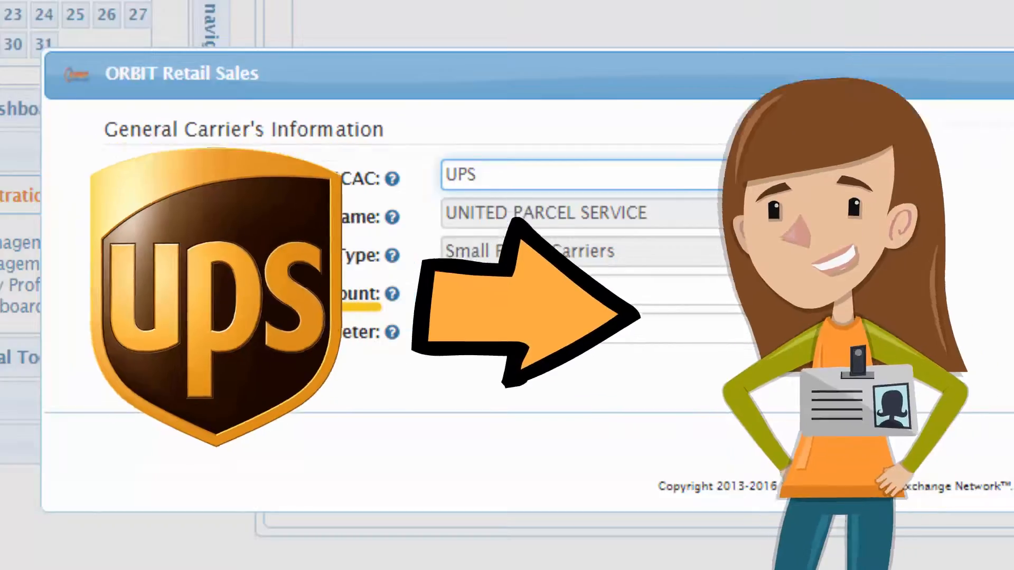
# Step: Enter the UPS carrier's account number in the Account field
pyautogui.click(655, 290)
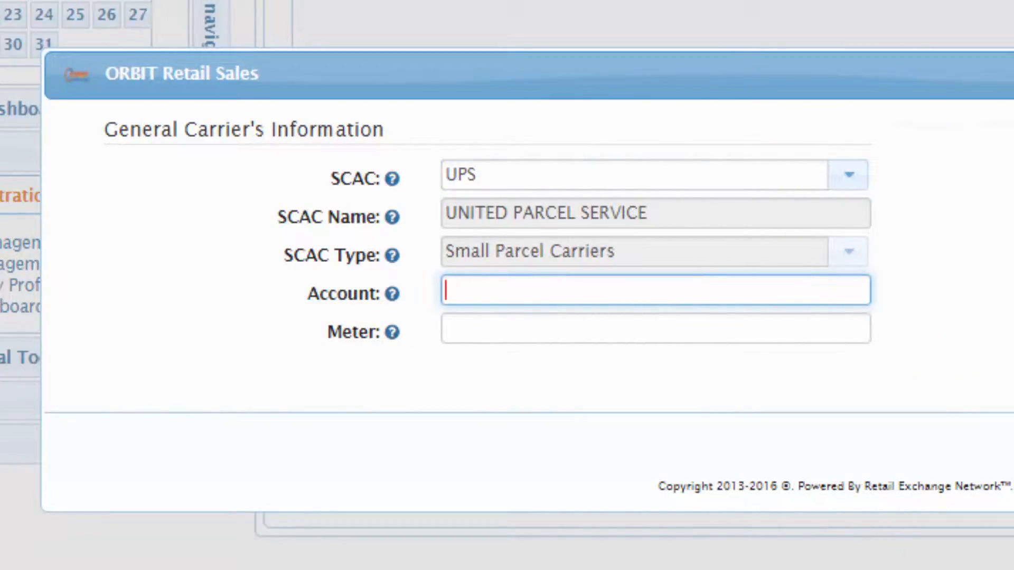
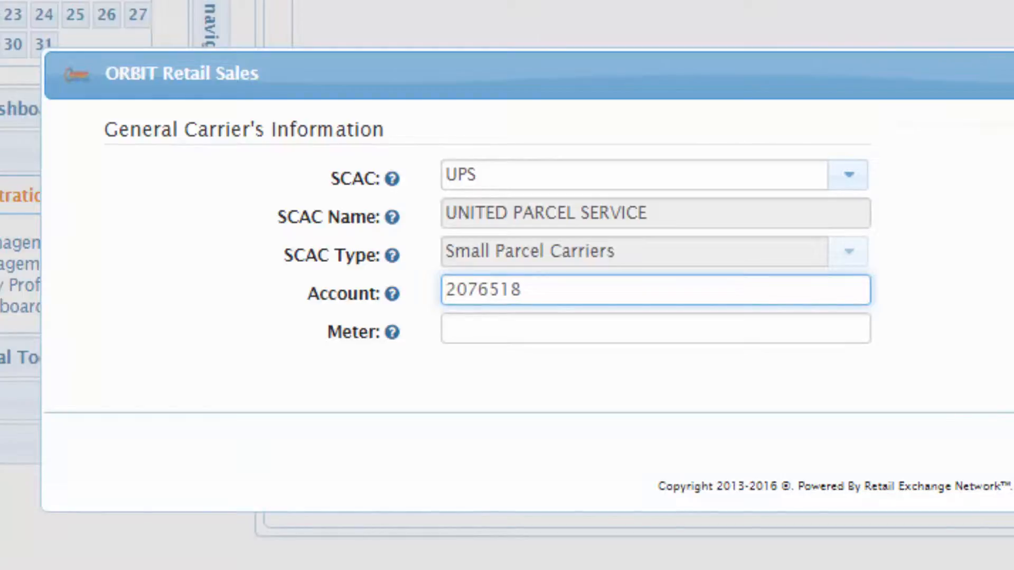